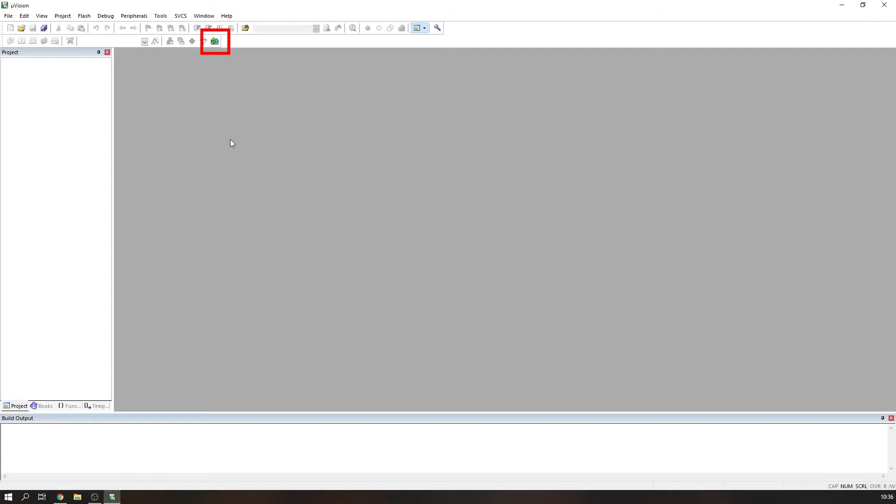
# Step: Install the Keil STM32F4xx_DFP pack for the STM32F4-Discovery board in Pack Installer and reload the packs
pyautogui.click(217, 41)
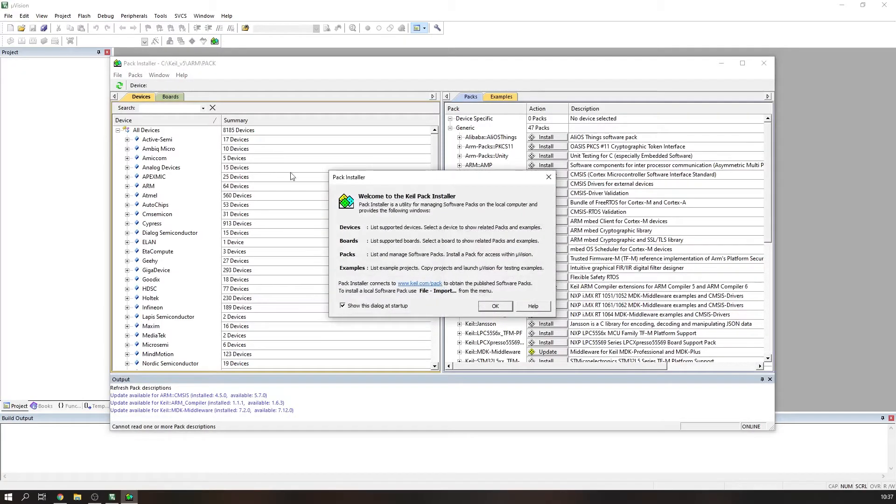
pyautogui.click(495, 307)
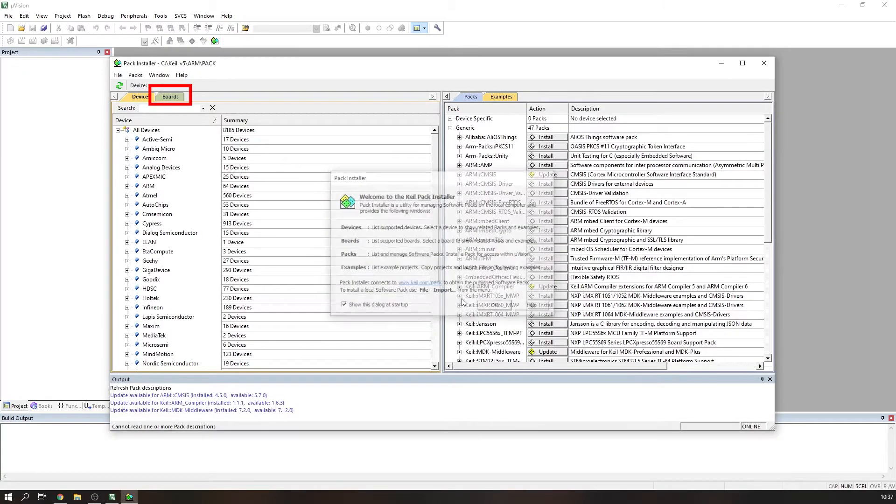
pyautogui.click(184, 101)
pyautogui.scroll(-4, 423, 149)
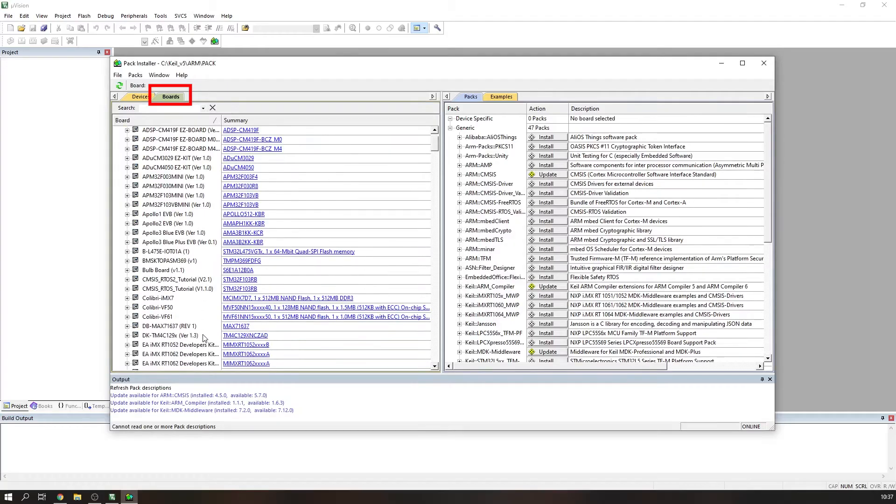
pyautogui.scroll(-20, 422, 149)
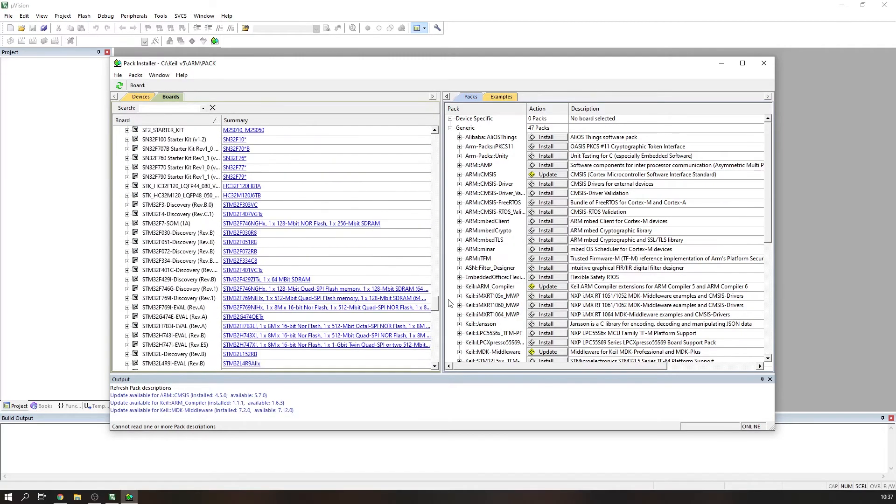
pyautogui.scroll(1, 213, 247)
pyautogui.click(176, 243)
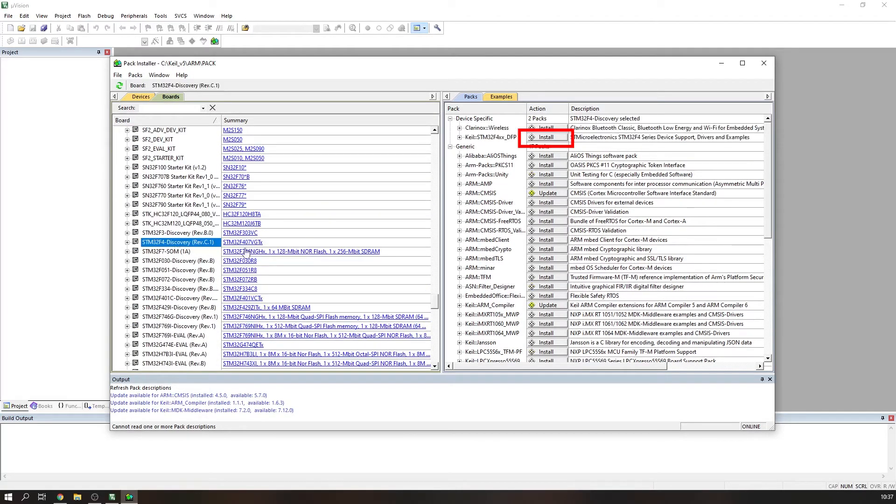
pyautogui.click(554, 140)
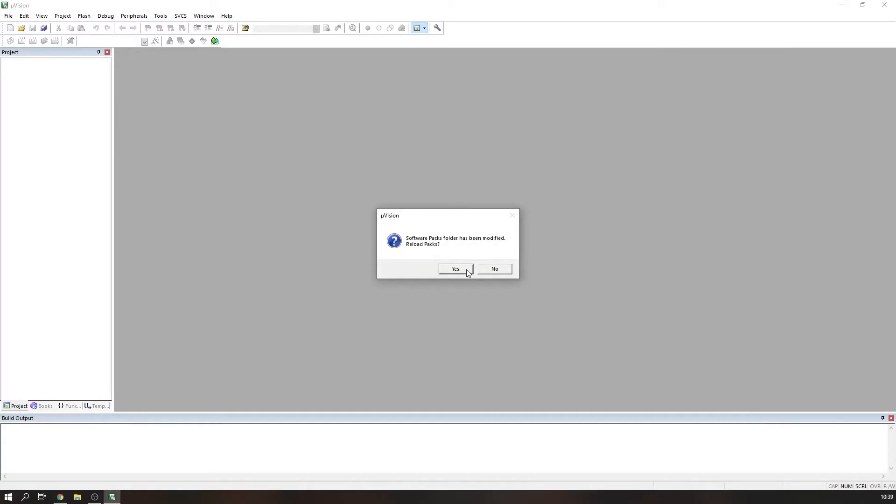
pyautogui.click(467, 271)
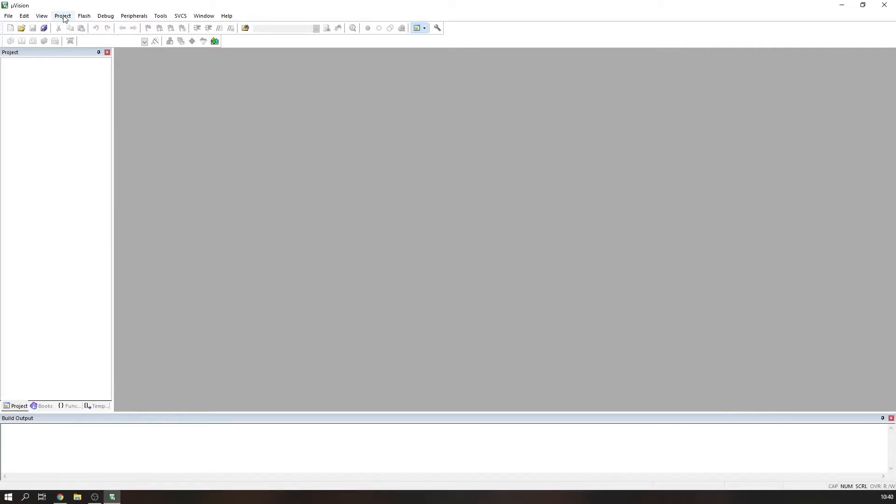
# Step: Create a new µVision project named BlinkLED in the Keil Project Files folder
pyautogui.click(64, 18)
pyautogui.click(77, 27)
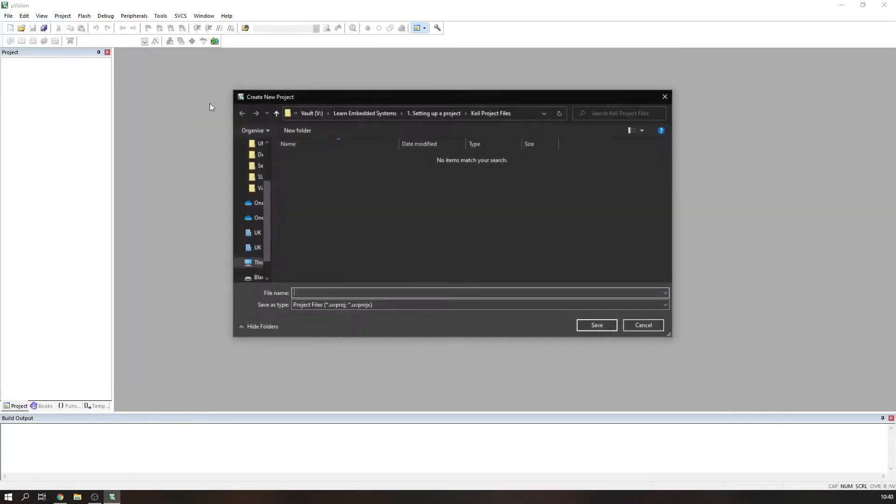
pyautogui.write('BlinmkLE')
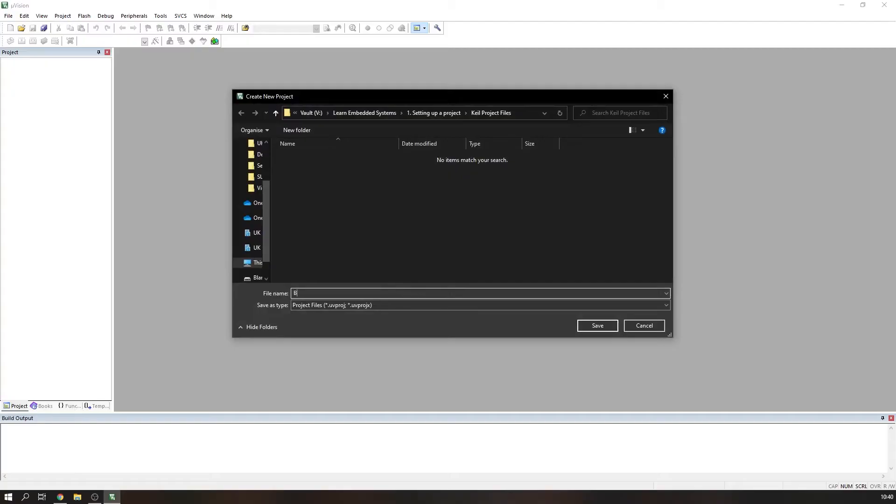
pyautogui.press('BackSpace')
pyautogui.press('BackSpace')
pyautogui.press('BackSpace')
pyautogui.press('BackSpace')
pyautogui.write('kLED')
pyautogui.press('Return')
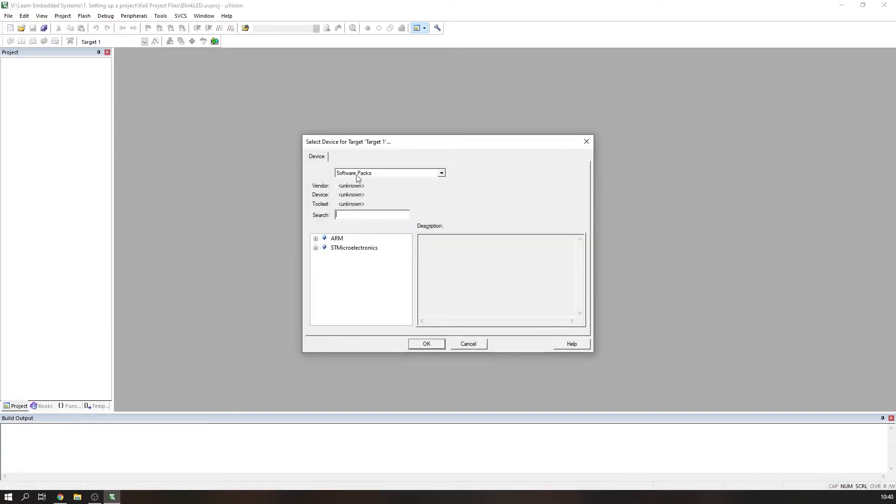
# Step: Select the STMicroelectronics STM32F407VGTx device from Software Packs as the project's target
pyautogui.click(357, 178)
pyautogui.click(354, 183)
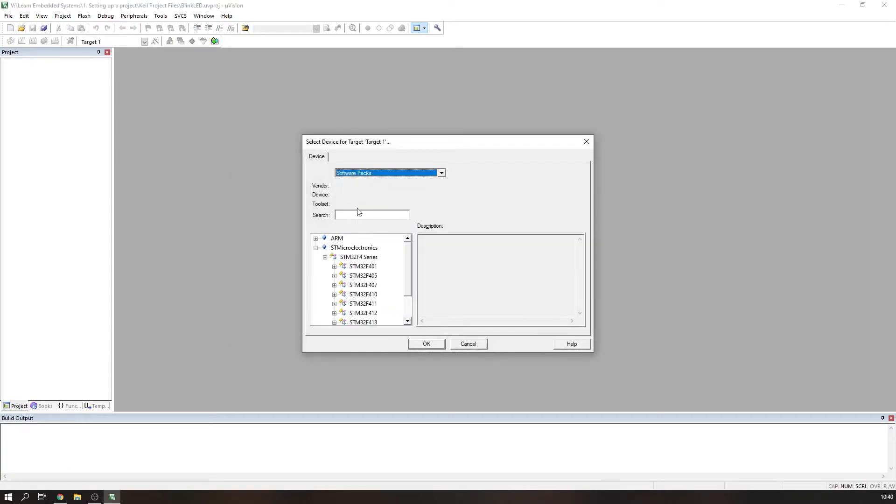
pyautogui.click(316, 249)
pyautogui.click(325, 257)
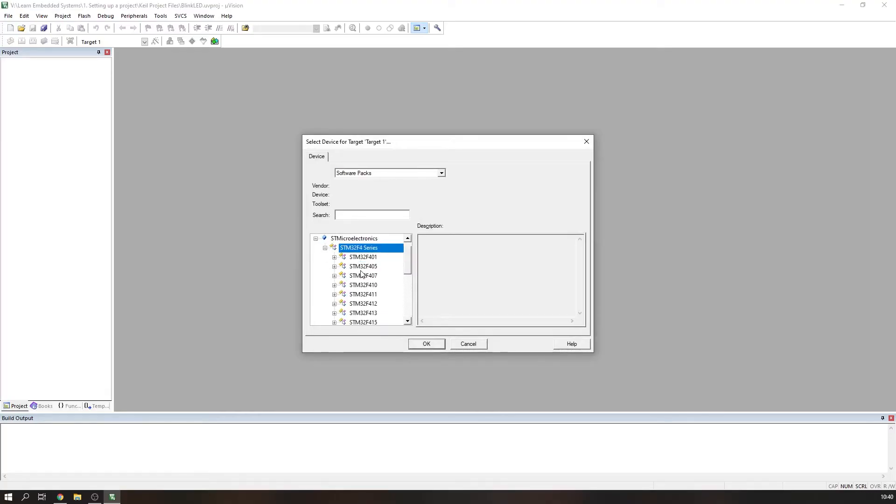
pyautogui.click(334, 276)
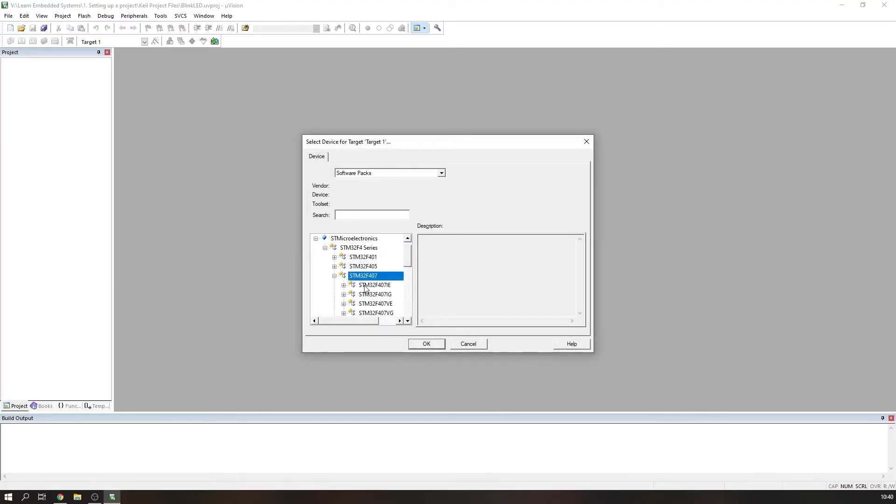
pyautogui.click(343, 294)
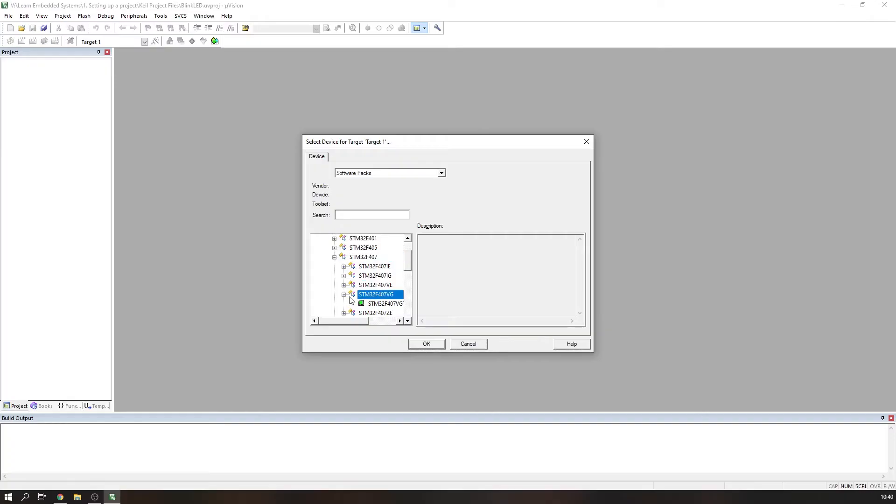
pyautogui.click(375, 304)
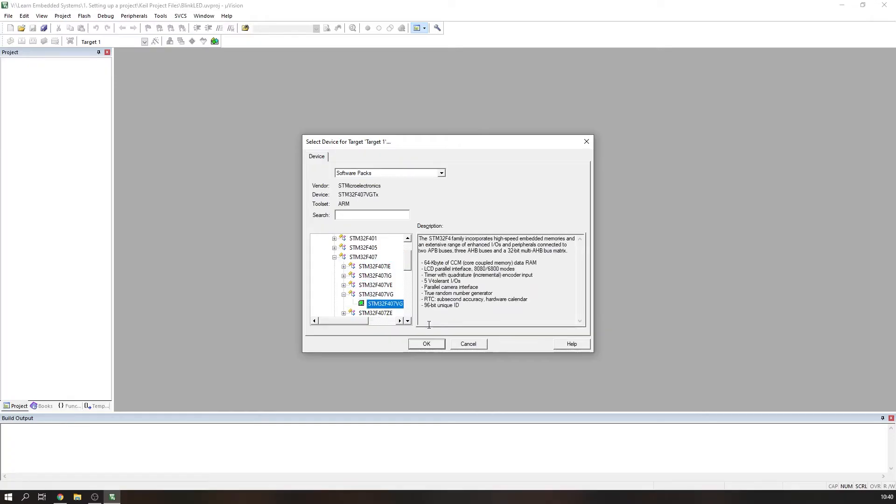
pyautogui.click(426, 345)
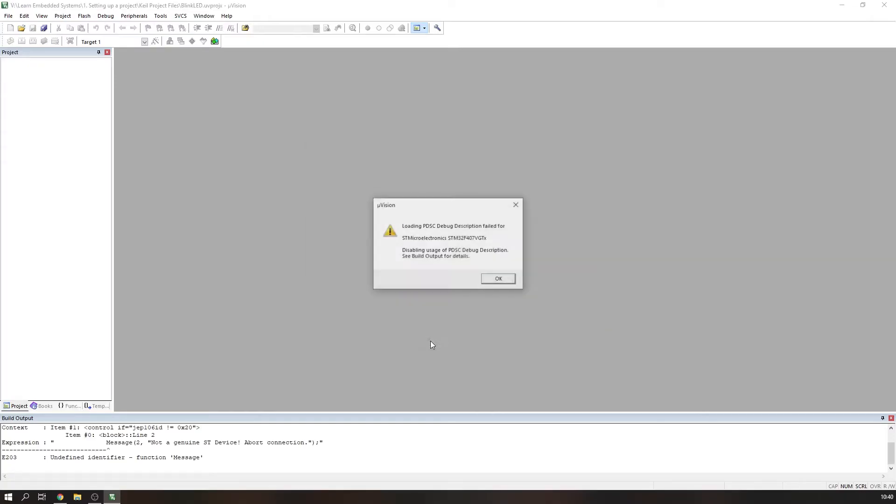
pyautogui.click(498, 279)
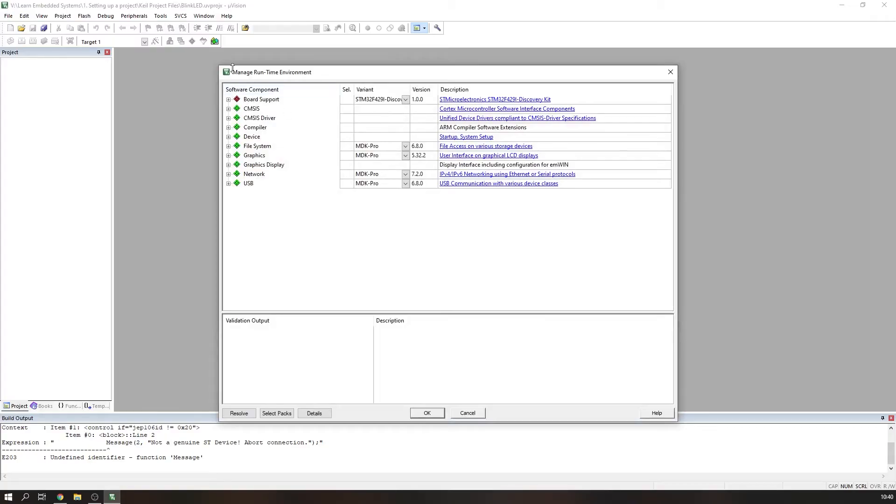
# Step: Set the Board Support variant to STM32F4-Discovery and enable the CMSIS CORE component
pyautogui.click(387, 106)
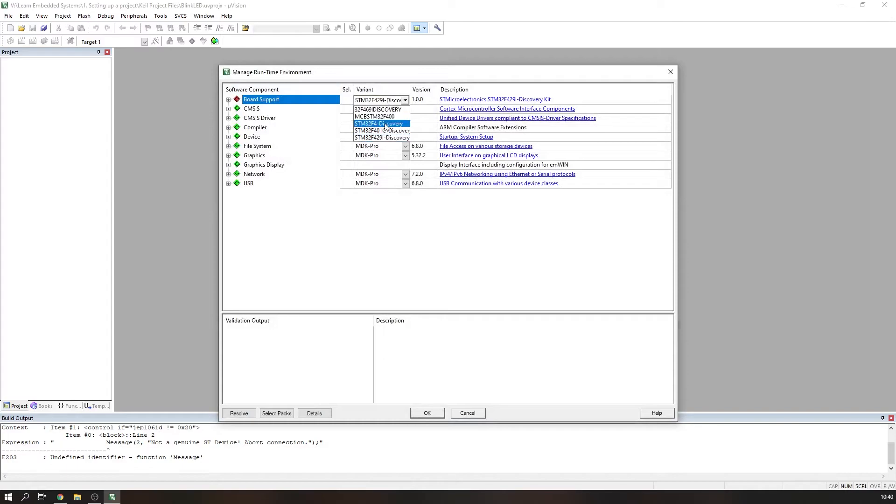
pyautogui.click(386, 125)
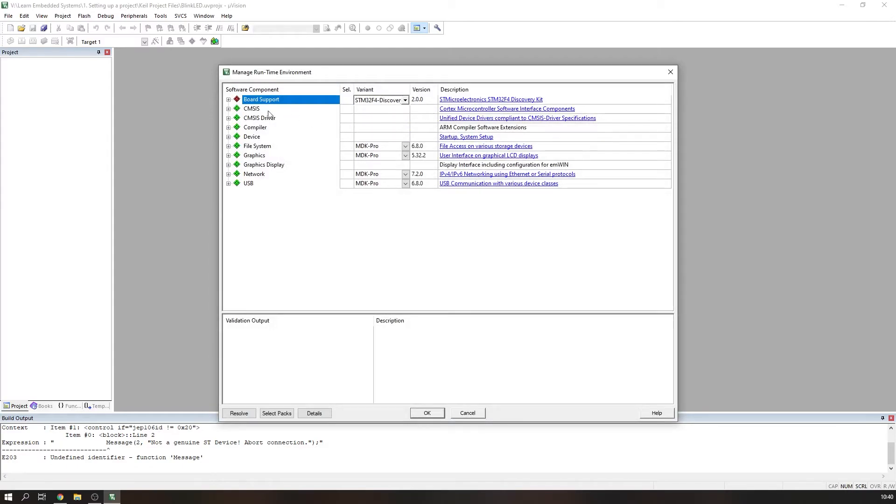
pyautogui.click(229, 109)
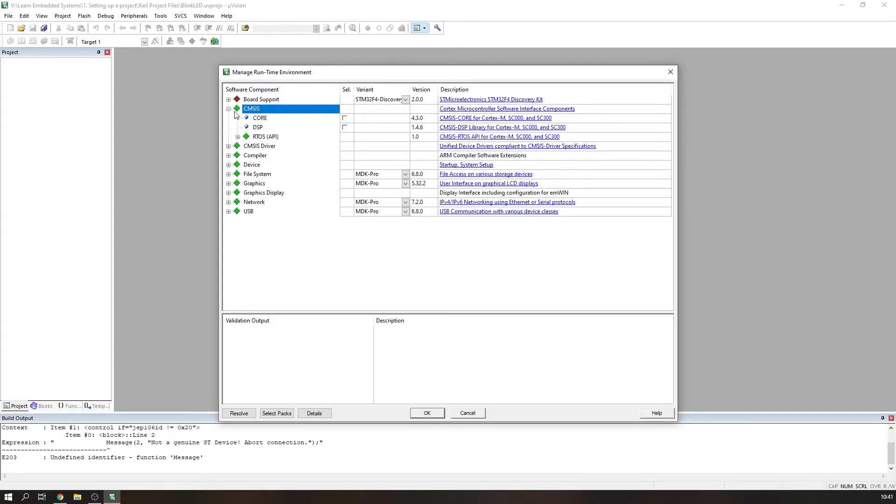
pyautogui.click(261, 118)
pyautogui.click(345, 119)
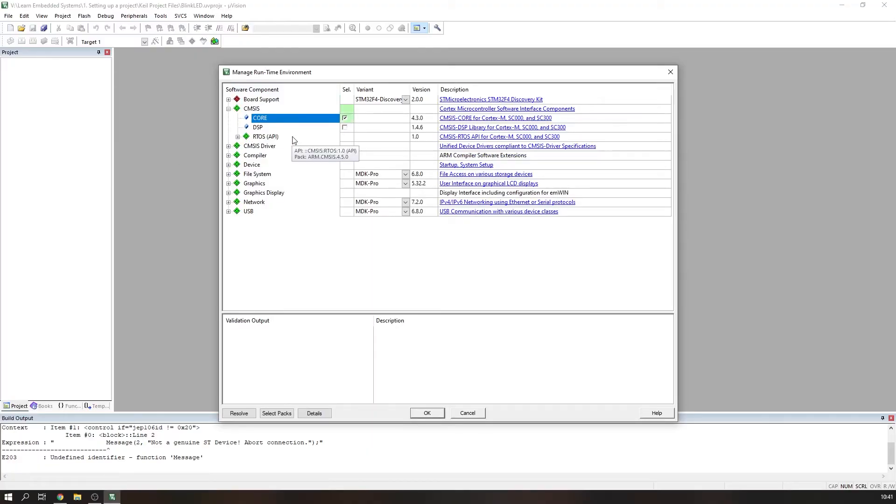
# Step: Enable Device Startup and the STM32Cube Framework Classic component, resolving its required components
pyautogui.click(229, 165)
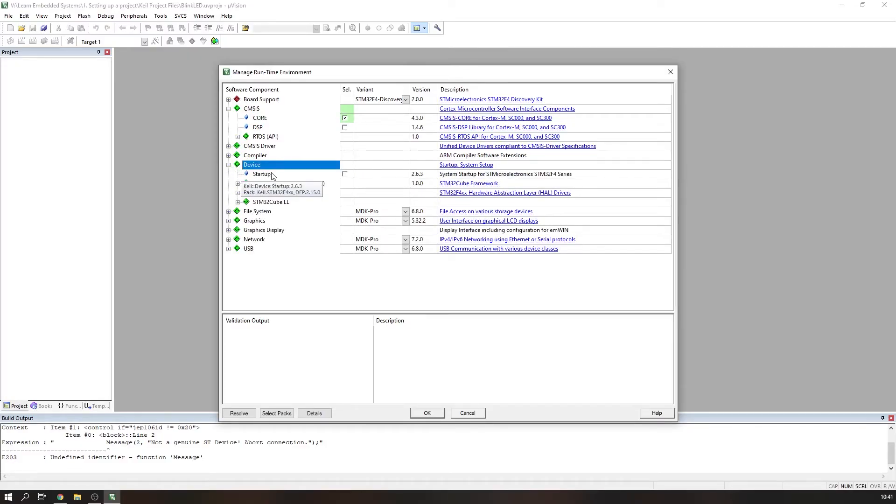
pyautogui.click(345, 175)
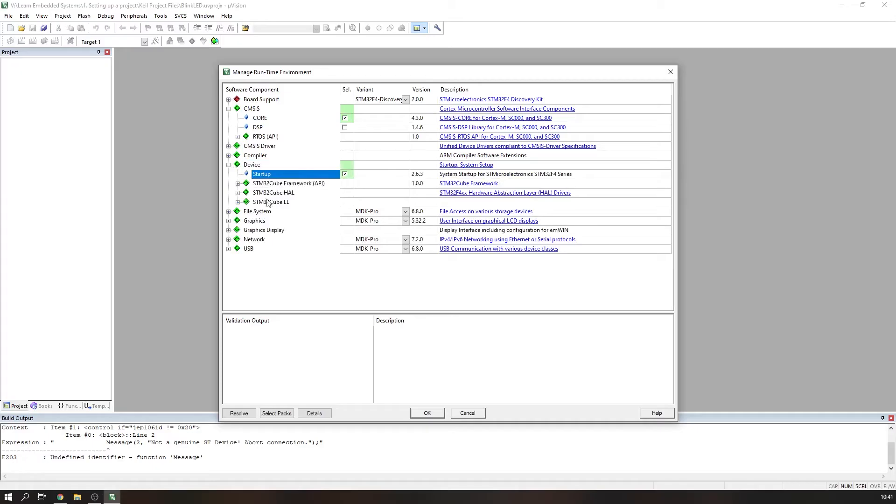
pyautogui.click(238, 183)
pyautogui.click(344, 193)
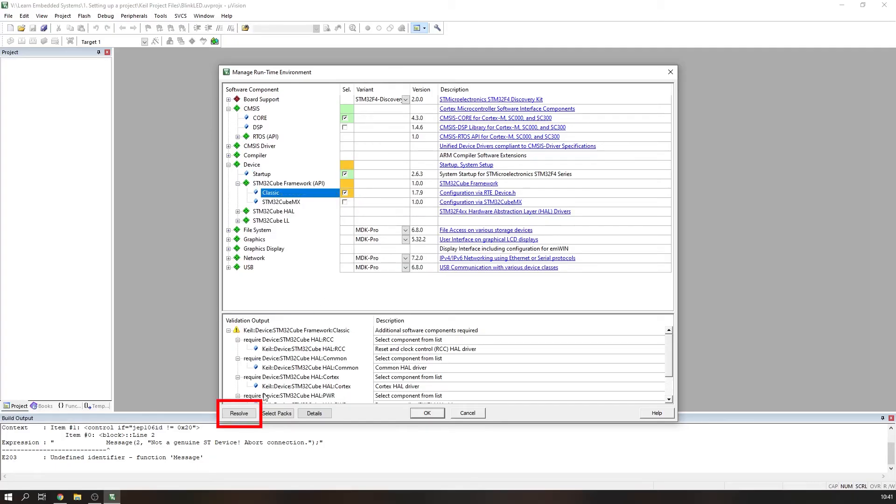
pyautogui.click(240, 414)
# Step: Enable the I2C driver under STM32Cube HAL
pyautogui.click(238, 212)
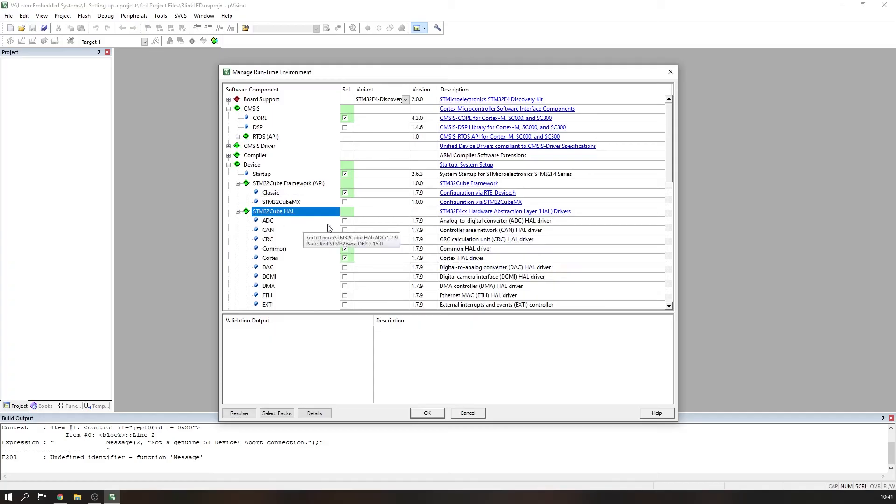
pyautogui.scroll(-3, 351, 223)
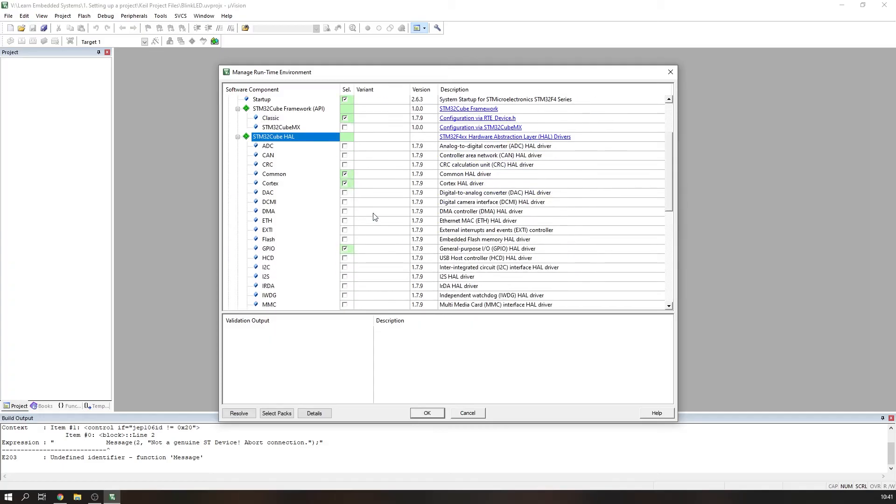
pyautogui.scroll(-3, 374, 217)
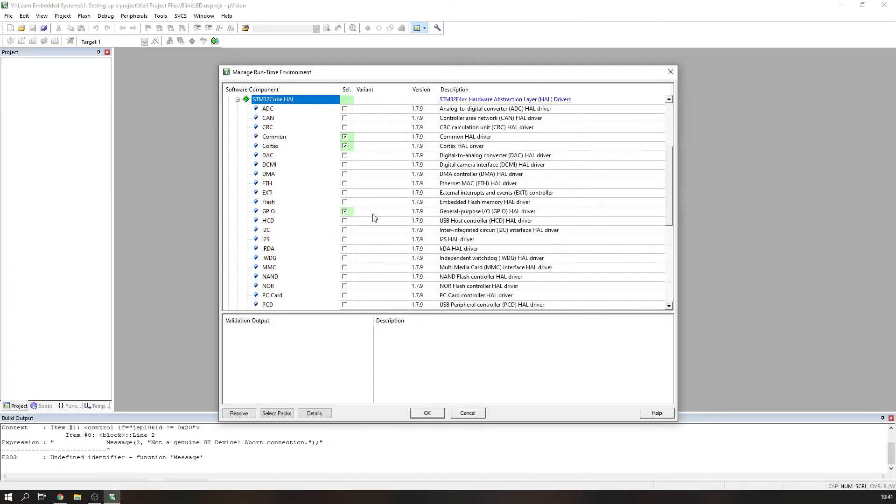
pyautogui.click(346, 221)
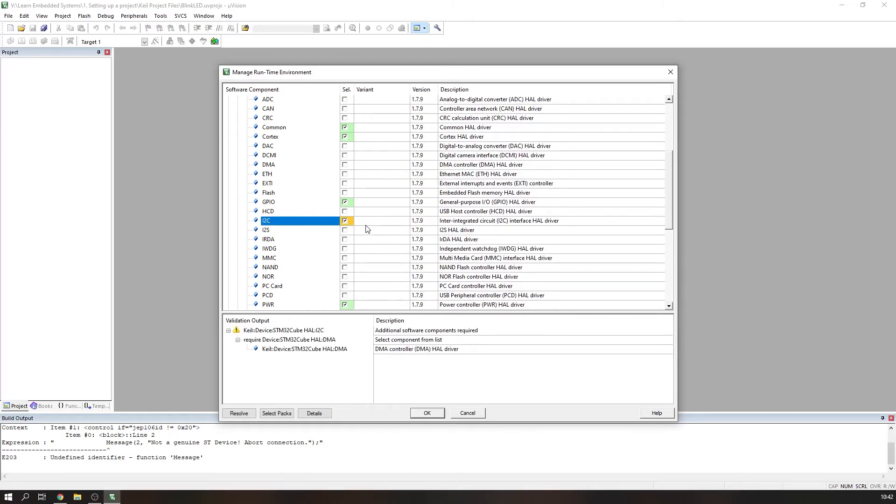
# Step: Enable the SPI HAL driver, resolve its missing dependencies and confirm the run-time environment
pyautogui.scroll(-4, 365, 229)
pyautogui.scroll(-2, 366, 229)
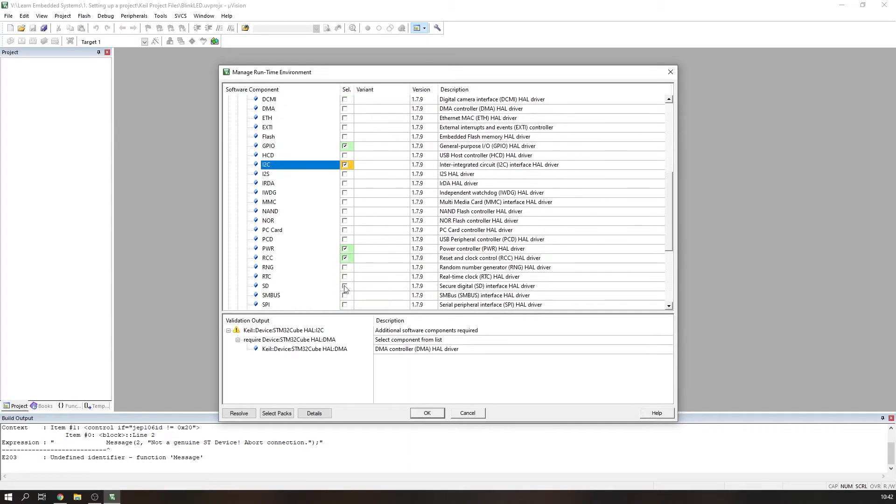
pyautogui.click(345, 305)
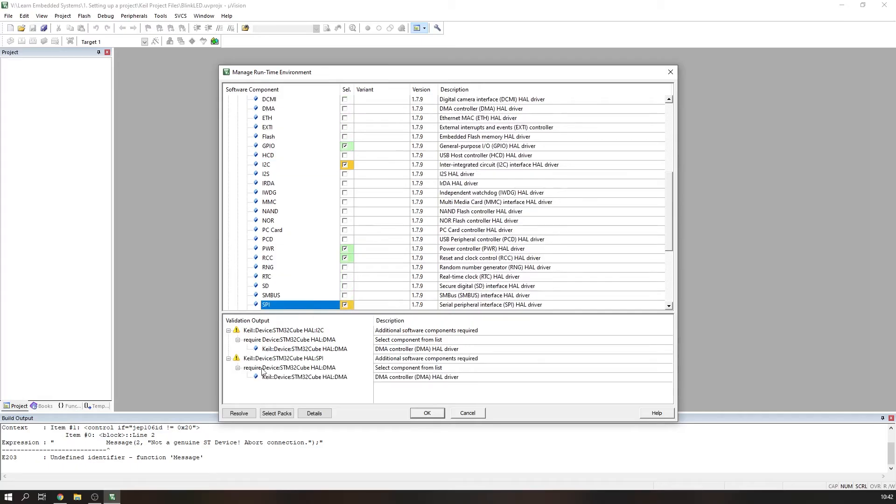
pyautogui.click(238, 414)
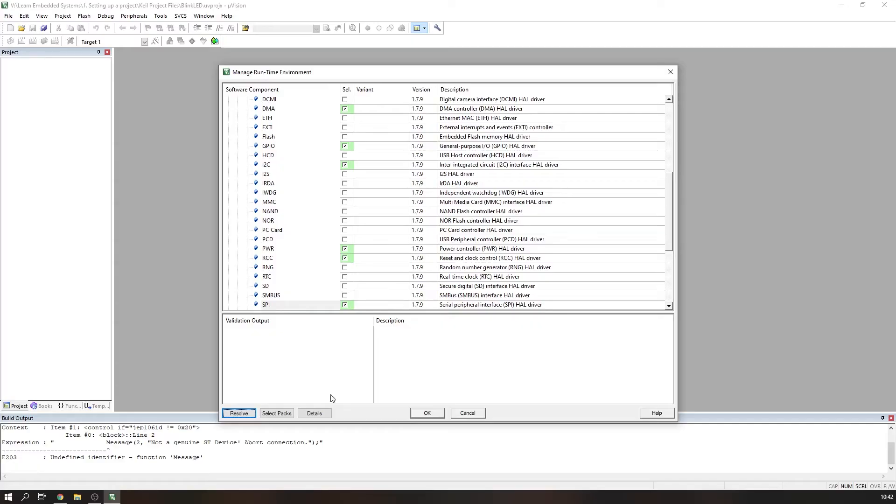
pyautogui.click(427, 414)
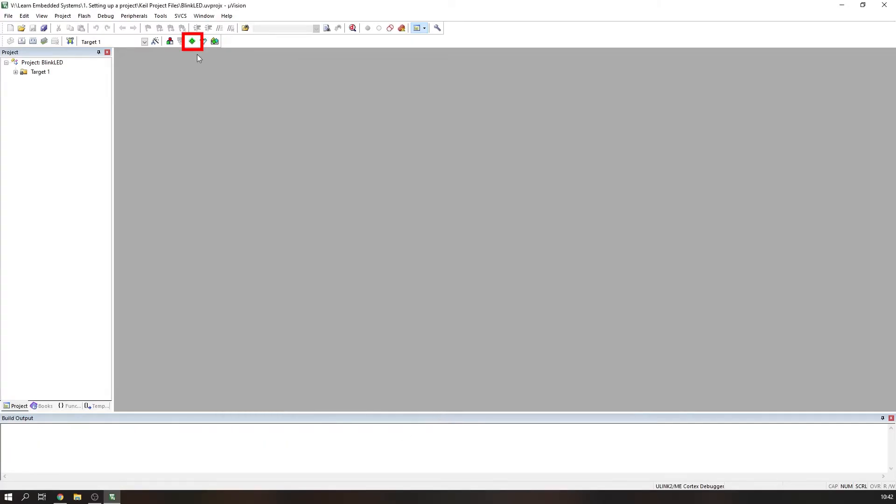
# Step: Reopen the run-time environment manager to review the selected STM32Cube HAL components
pyautogui.click(193, 41)
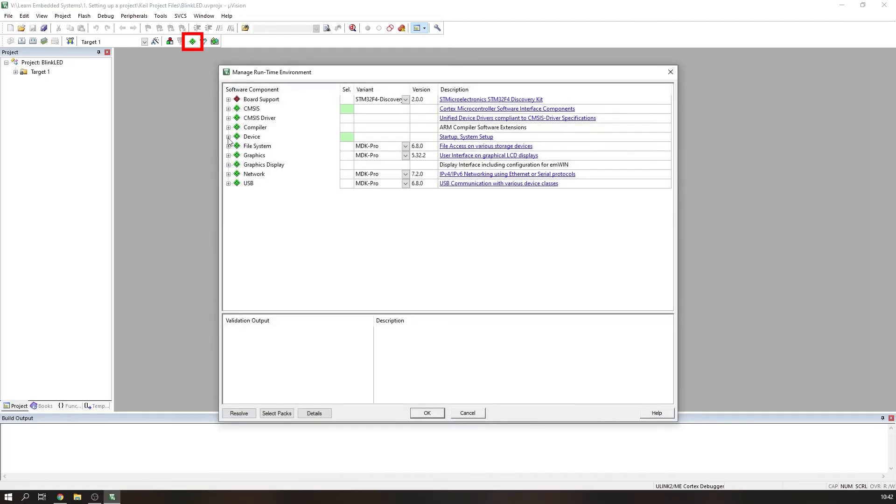
pyautogui.click(228, 136)
pyautogui.click(238, 164)
pyautogui.scroll(-3, 290, 195)
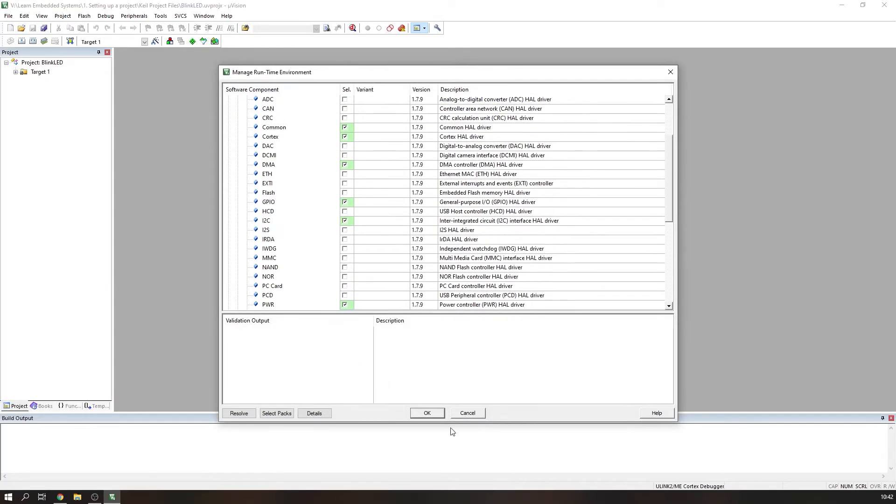
pyautogui.click(427, 414)
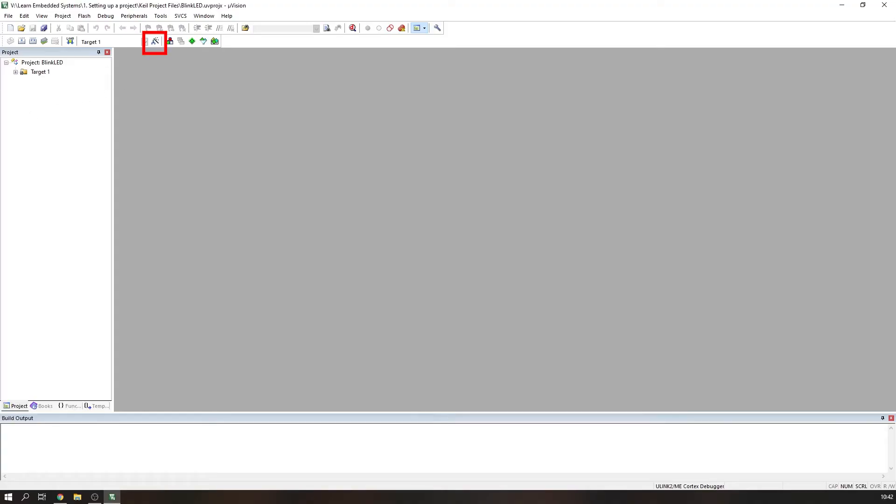
# Step: Open the target options and set the crystal frequency to 8.0 MHz
pyautogui.click(155, 42)
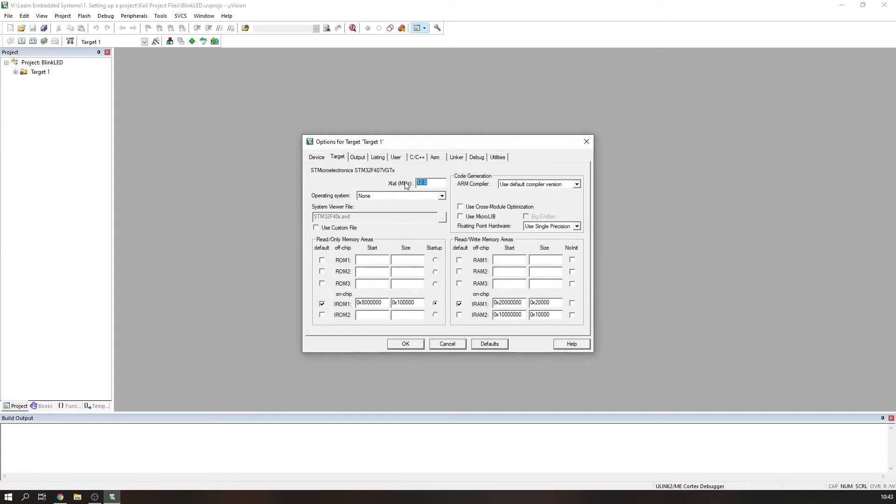
pyautogui.write('8.0')
pyautogui.click(365, 157)
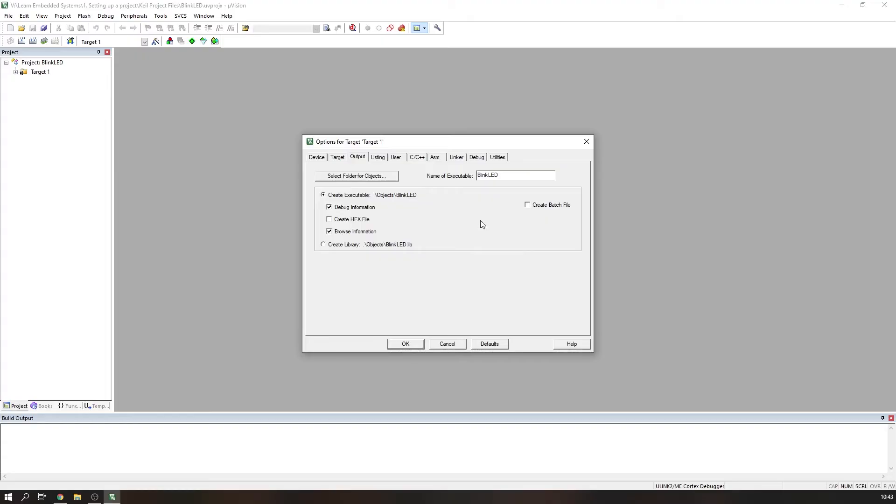
# Step: Define the preprocessor symbol USE_HAL_DRIVER in the C/C++ compiler options
pyautogui.click(379, 158)
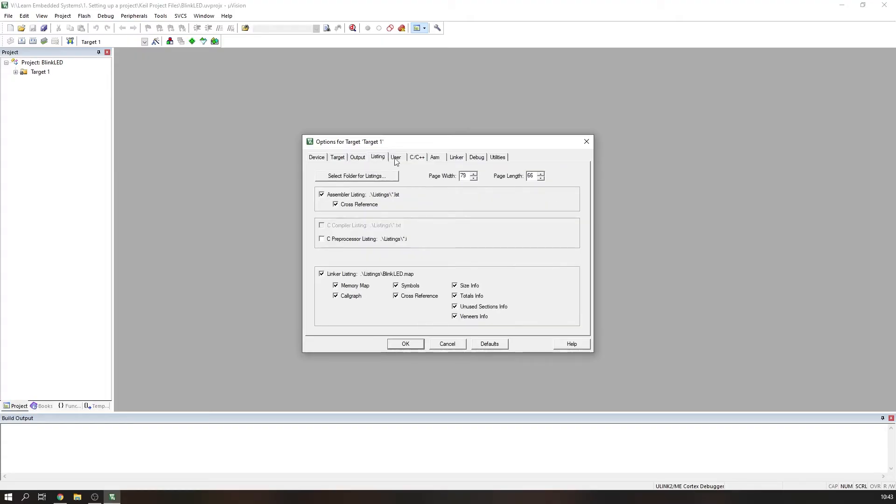
pyautogui.click(396, 158)
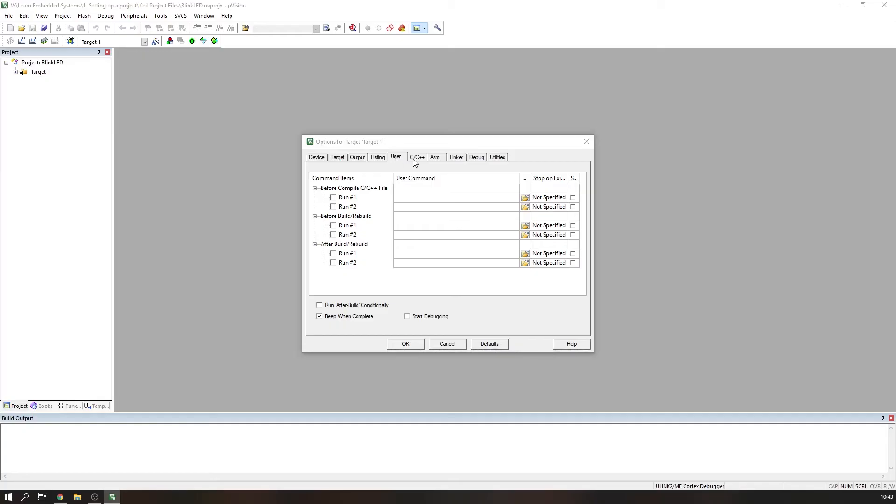
pyautogui.click(416, 159)
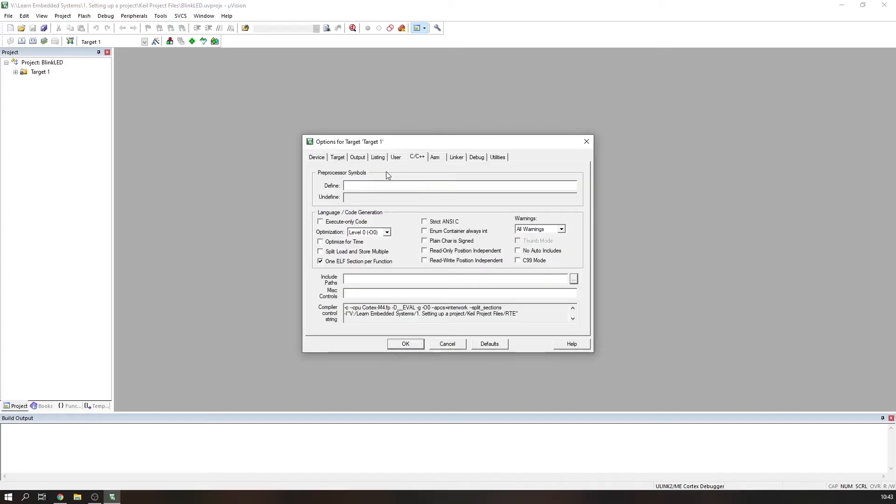
pyautogui.click(404, 185)
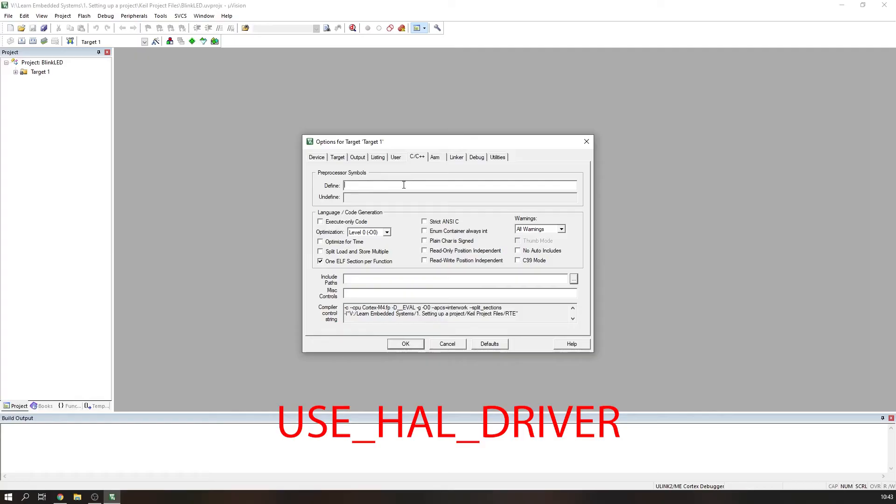
pyautogui.write('USE_HAL_DRIVER')
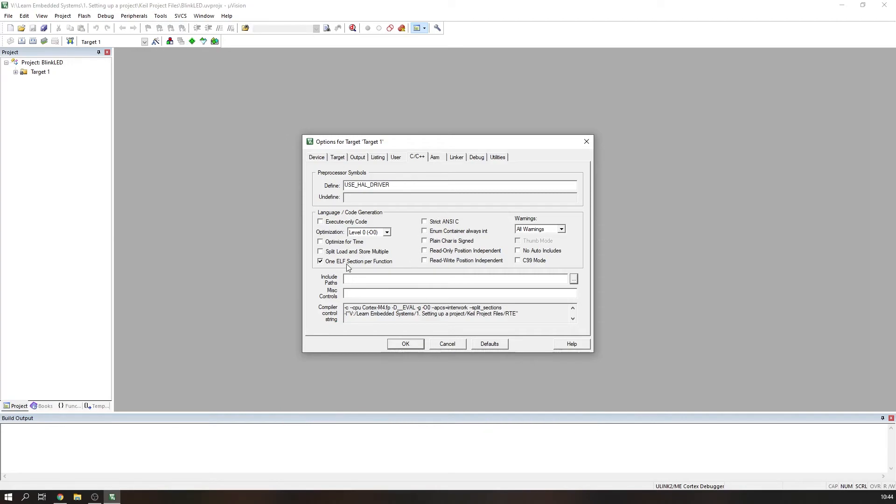
# Step: Add the Keil Project Files folder as a compiler include path
pyautogui.click(573, 280)
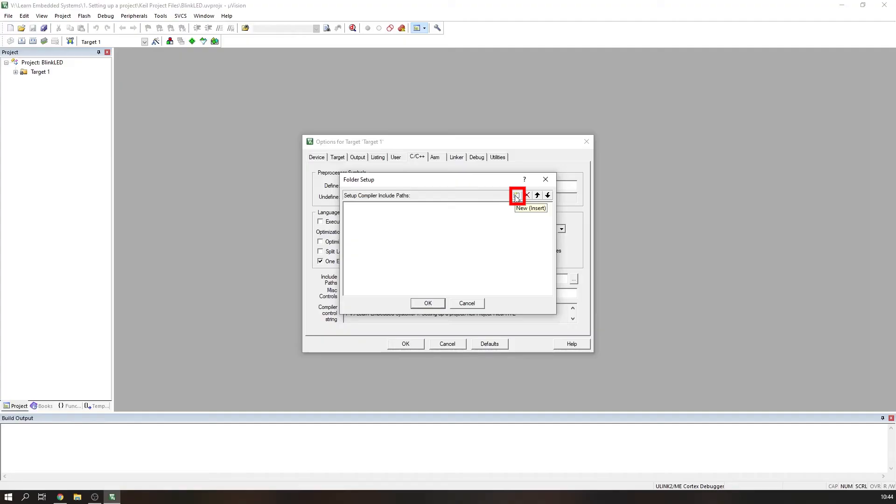
pyautogui.click(516, 196)
pyautogui.click(548, 207)
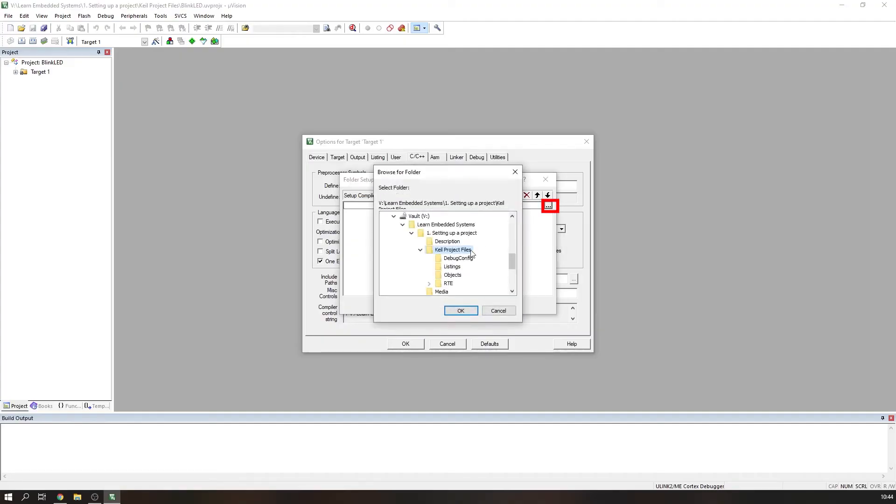
pyautogui.click(461, 310)
# Step: Select ST-Link Debugger as the debug adapter for the target
pyautogui.click(434, 157)
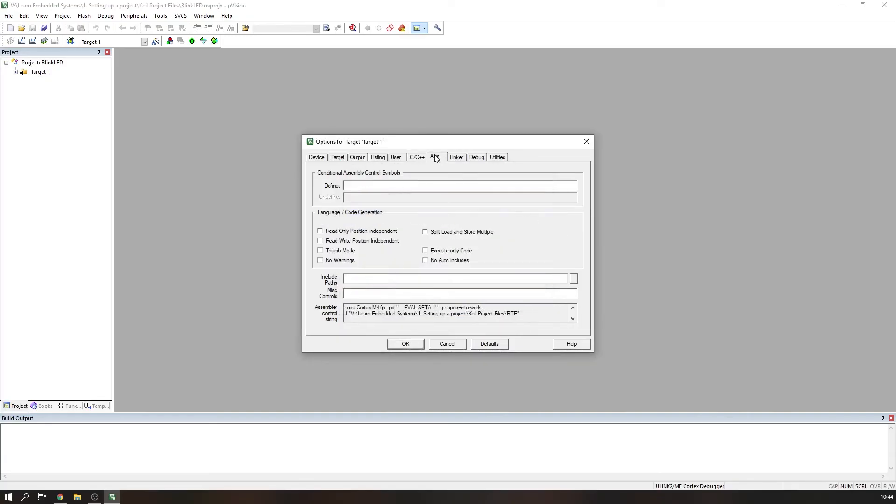
pyautogui.click(456, 158)
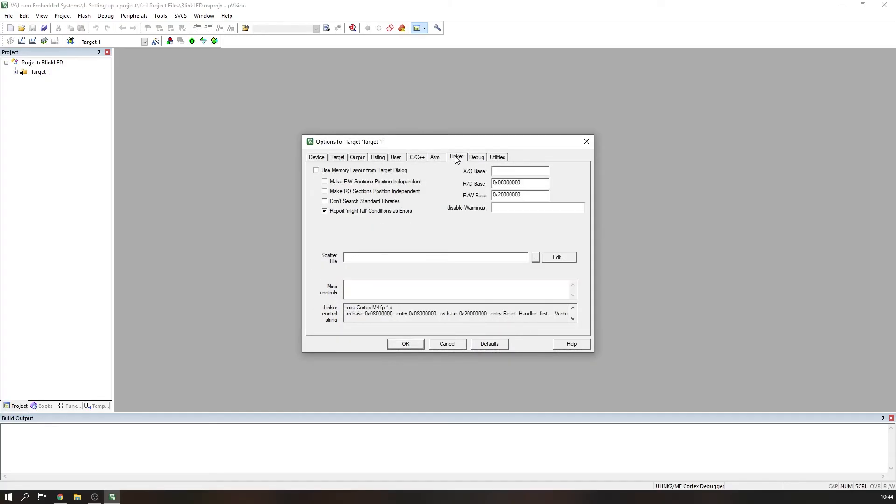
pyautogui.click(482, 158)
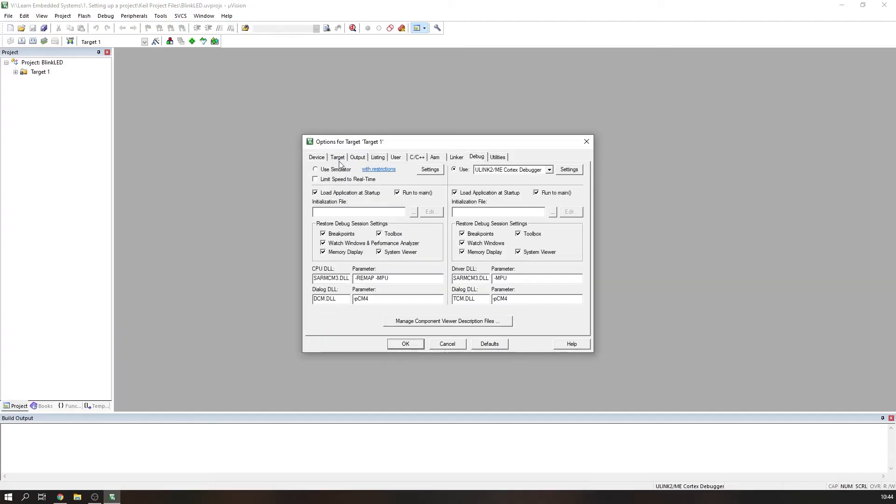
pyautogui.click(486, 171)
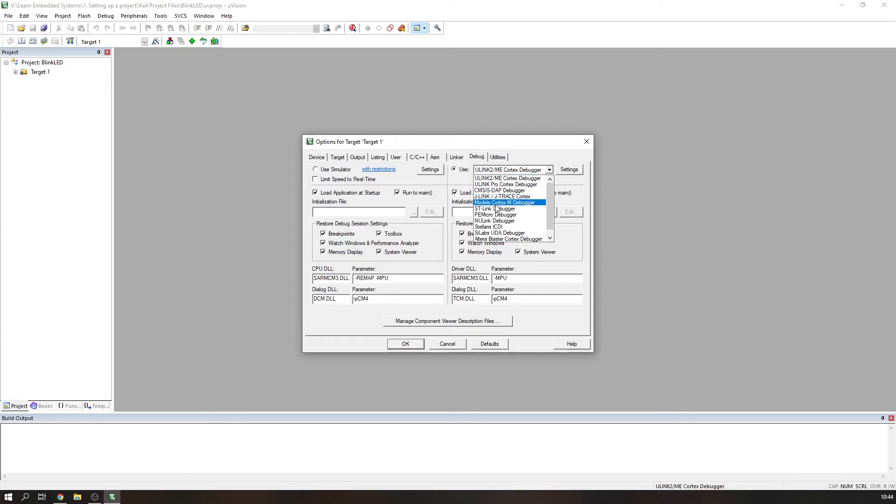
pyautogui.scroll(-1, 498, 211)
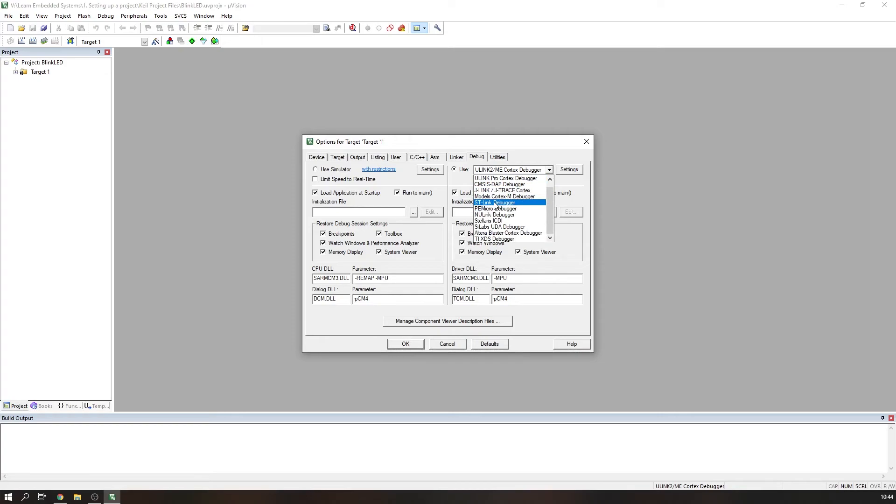
pyautogui.click(495, 205)
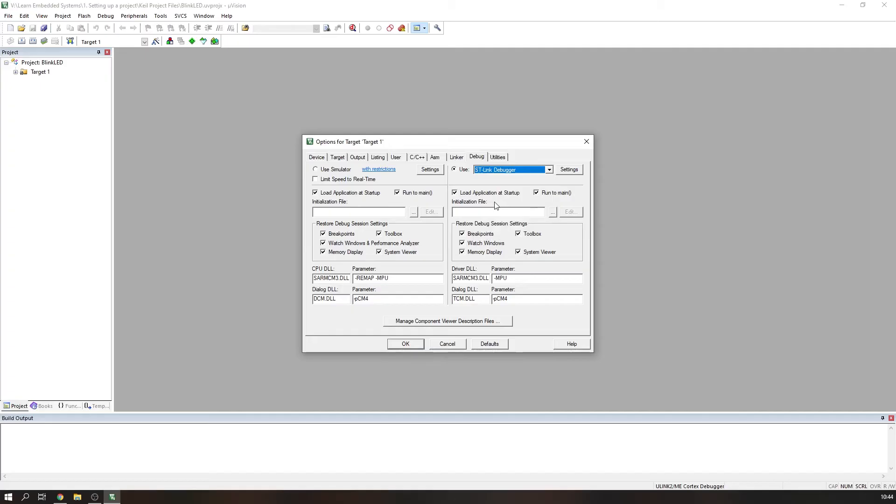
# Step: Set the ST-Link debug port to SW in the driver settings
pyautogui.click(567, 171)
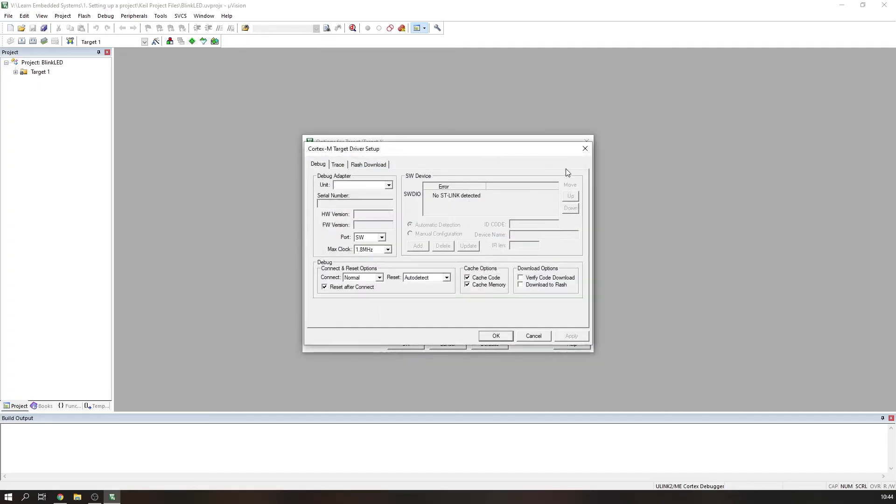
pyautogui.click(382, 238)
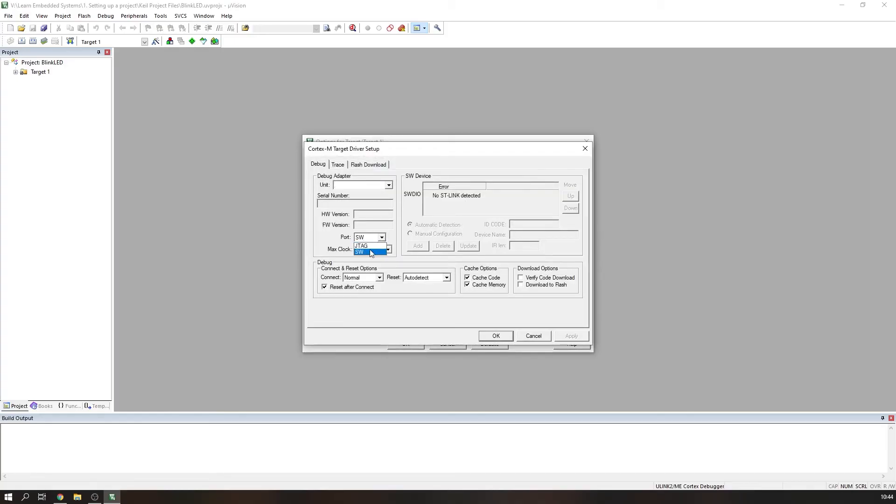
pyautogui.click(372, 252)
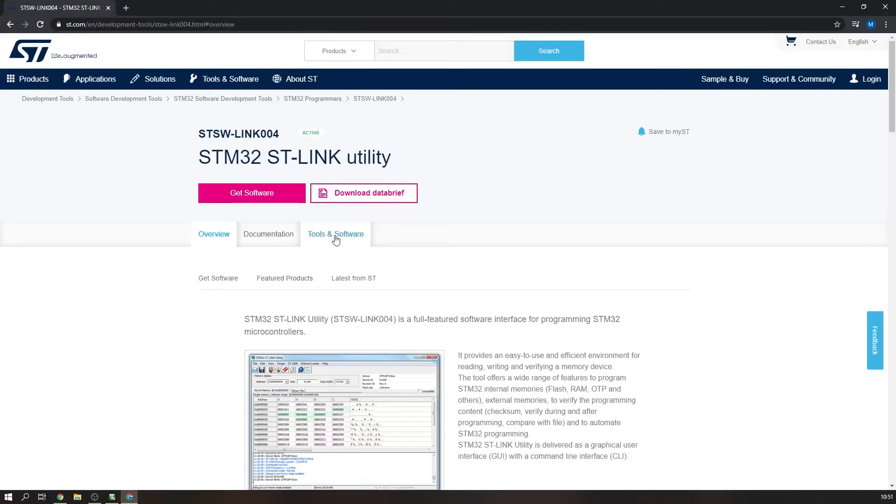
pyautogui.click(336, 238)
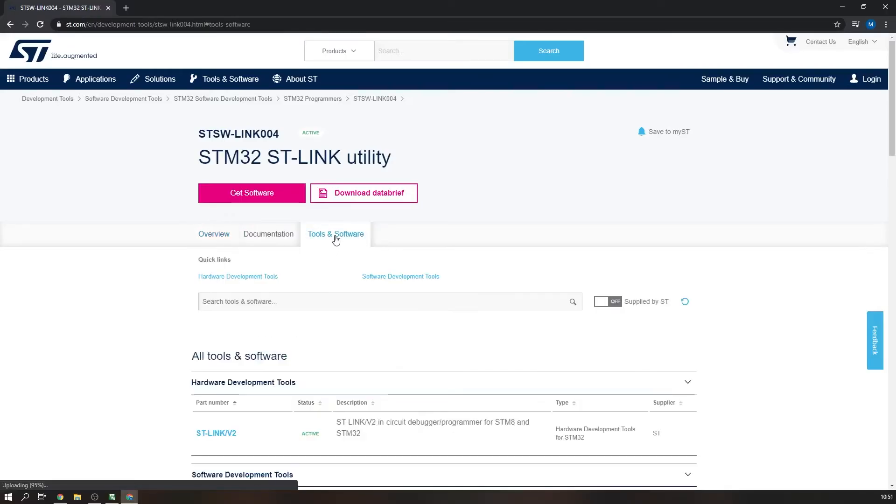
# Step: Open the STSW-LINK009 ST-LINK USB driver page and the readme in the downloaded driver folder
pyautogui.scroll(-6, 270, 302)
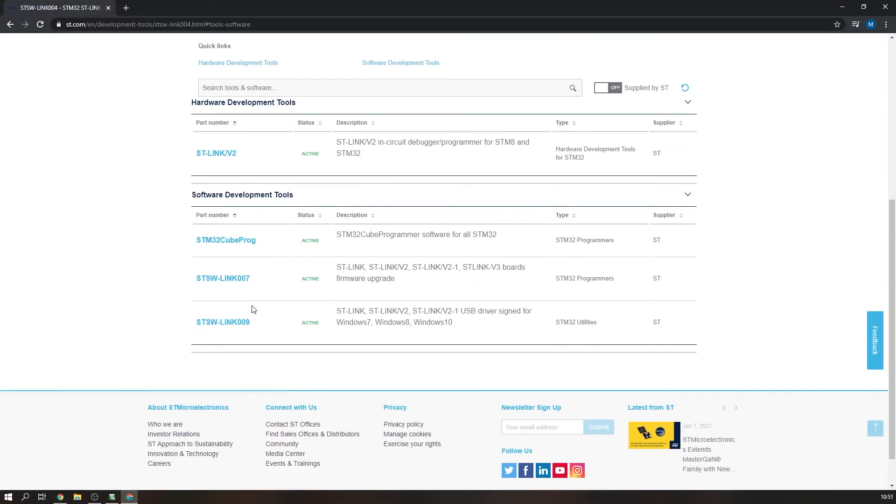
pyautogui.click(225, 323)
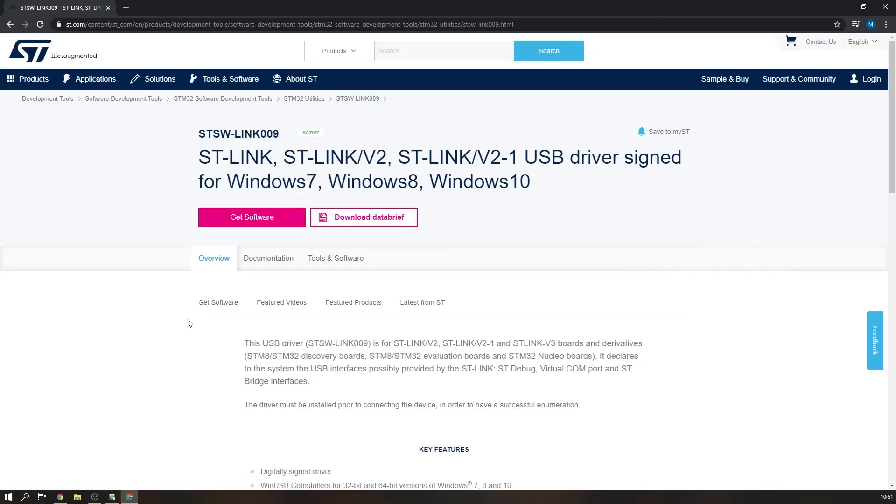
pyautogui.scroll(-4, 189, 323)
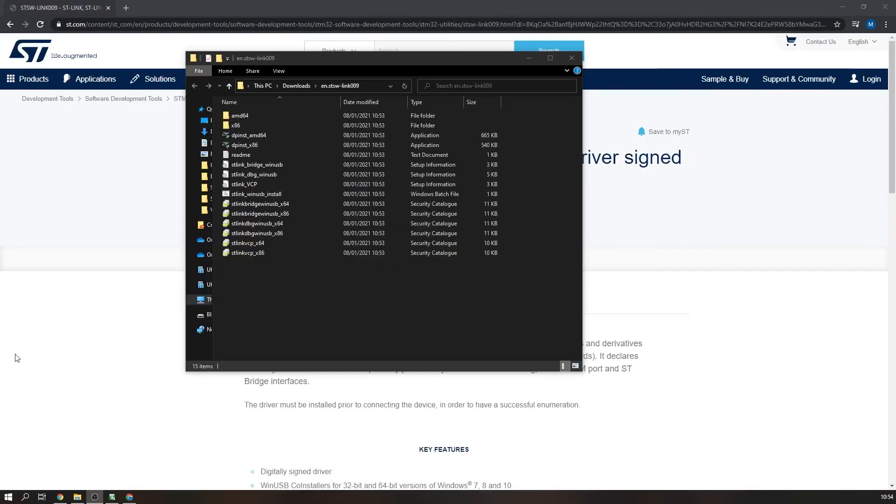
pyautogui.doubleClick(244, 157)
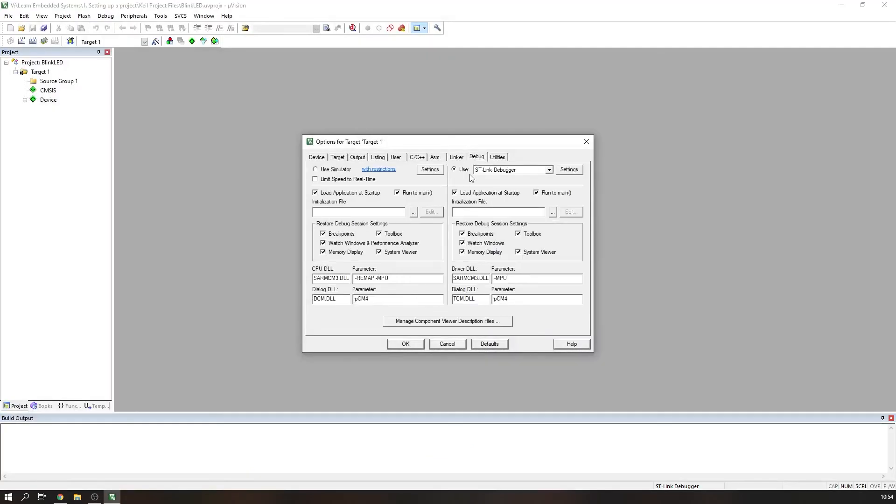
# Step: Check the STM32F4xx Flash download algorithm in the ST-Link settings and apply the target options
pyautogui.click(575, 172)
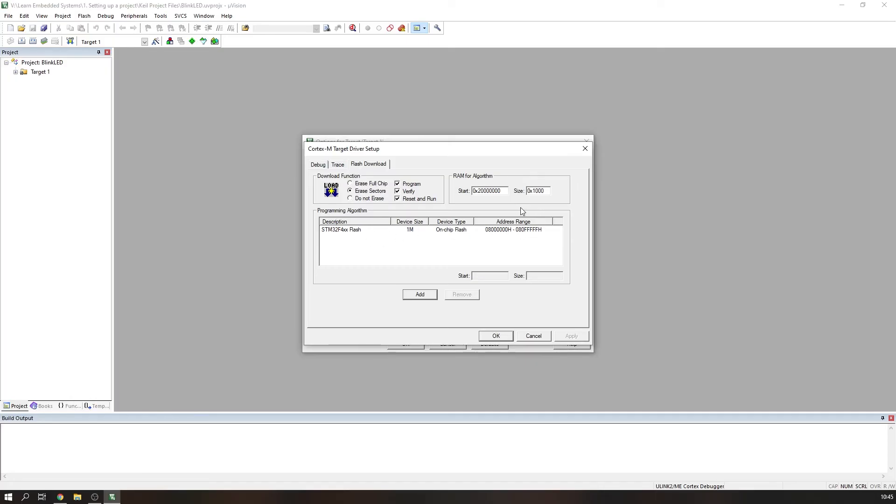
pyautogui.click(409, 230)
pyautogui.click(496, 336)
pyautogui.click(498, 157)
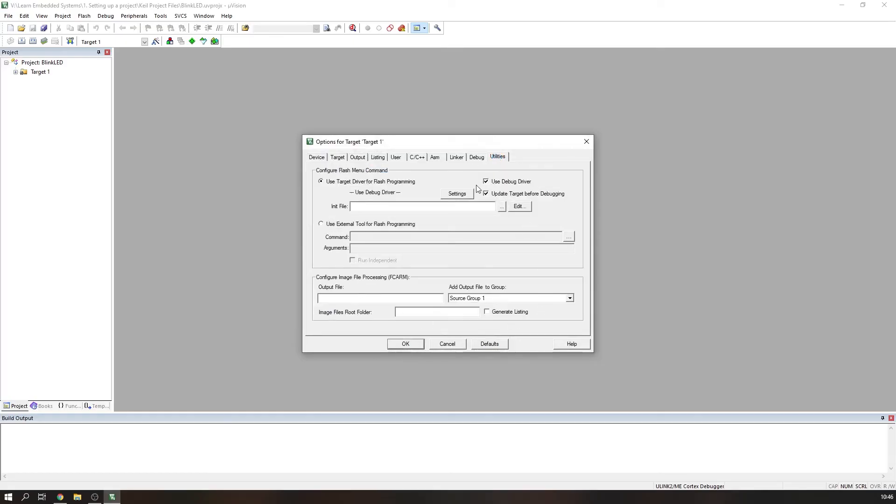
pyautogui.click(397, 345)
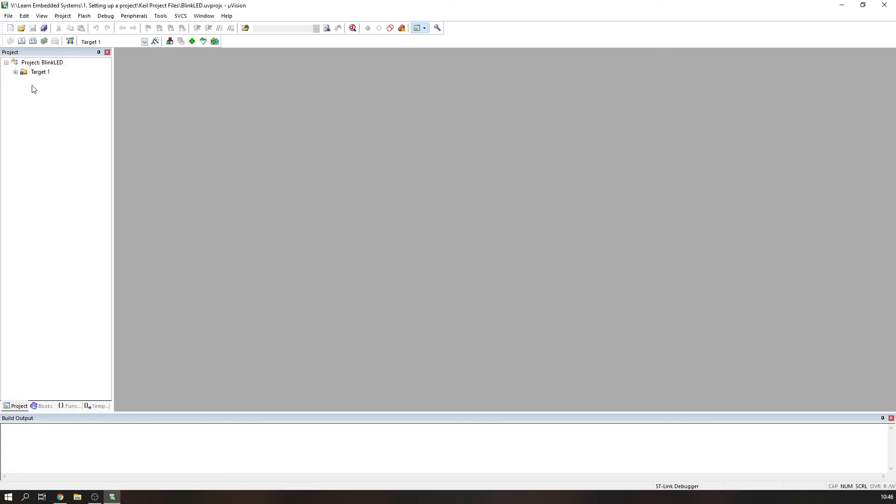
# Step: Add a new C file named main to Source Group 1
pyautogui.click(16, 73)
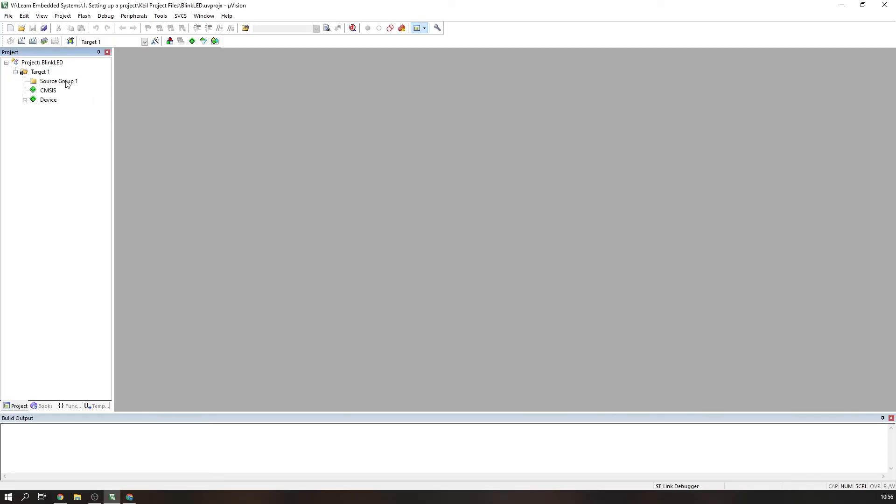
pyautogui.rightClick(66, 83)
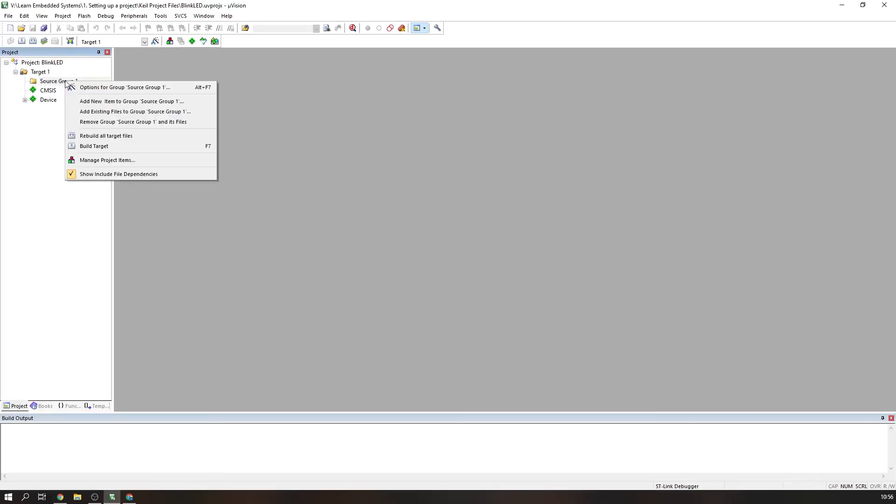
pyautogui.click(120, 102)
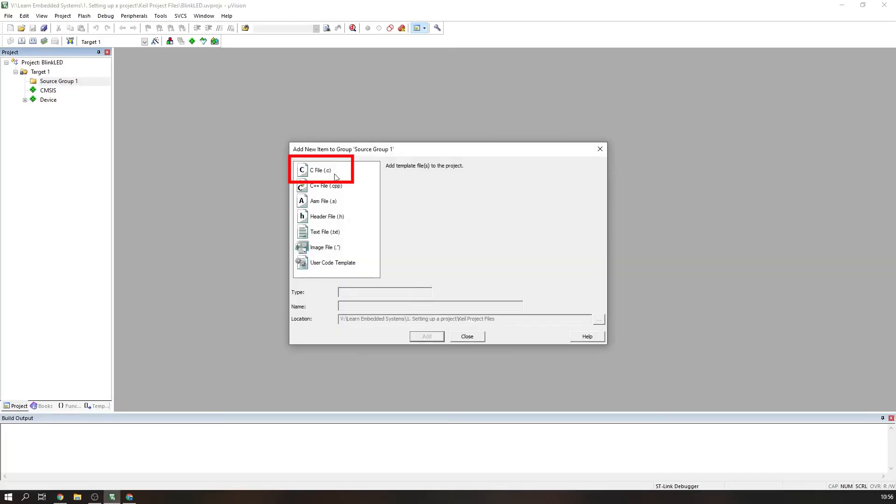
pyautogui.click(372, 306)
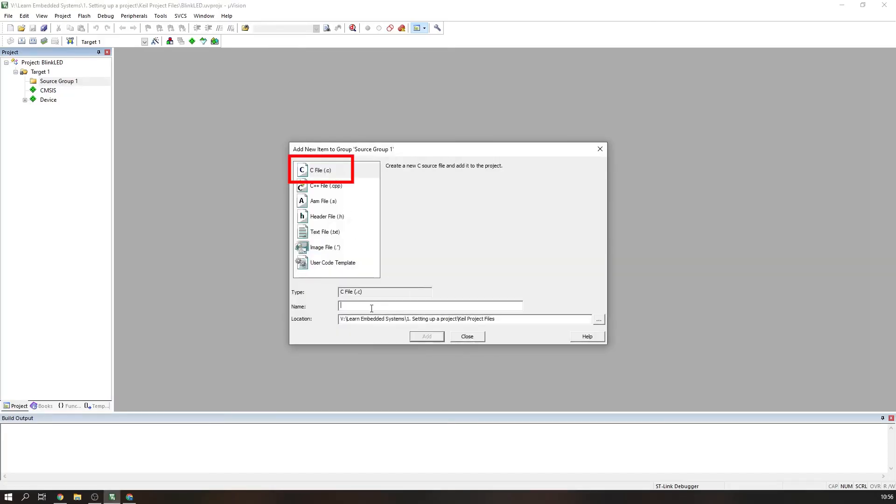
pyautogui.write('main')
pyautogui.click(427, 337)
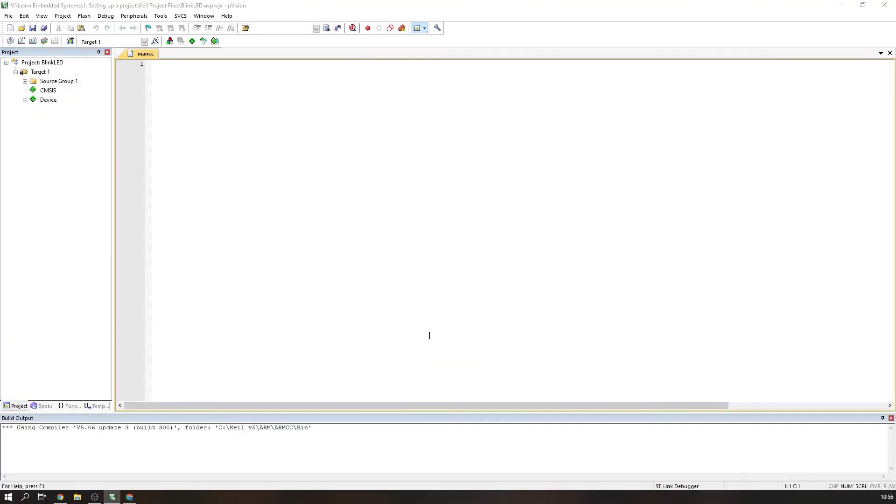
# Step: Expand Source Group 1 and read the Blink LEDs tutorial page for the LED pin assignments
pyautogui.click(26, 81)
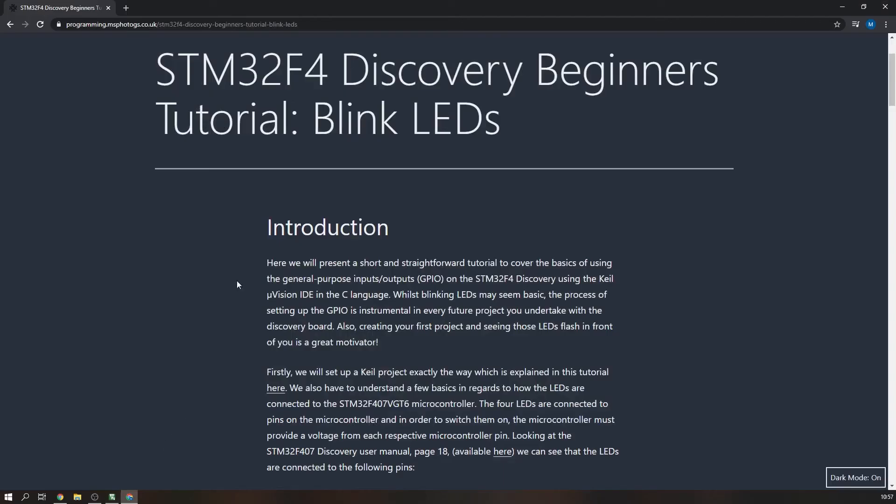
pyautogui.scroll(1, 272, 129)
pyautogui.scroll(2, 273, 128)
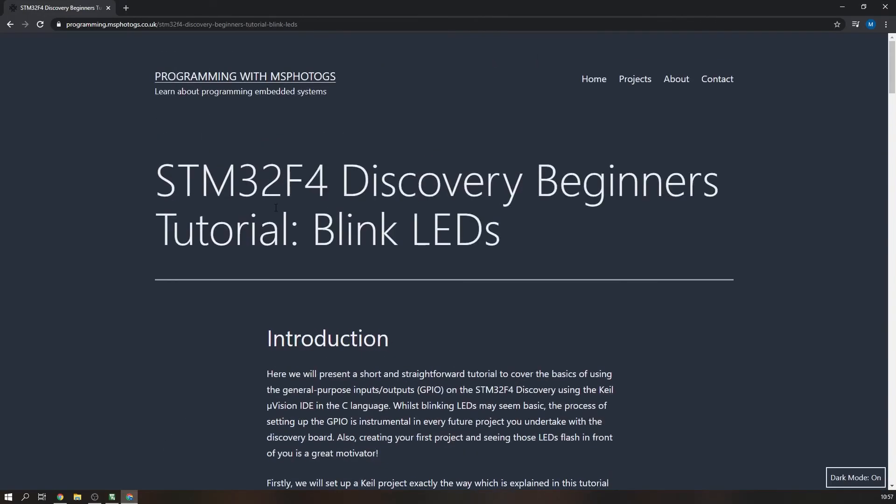
pyautogui.scroll(-7, 275, 207)
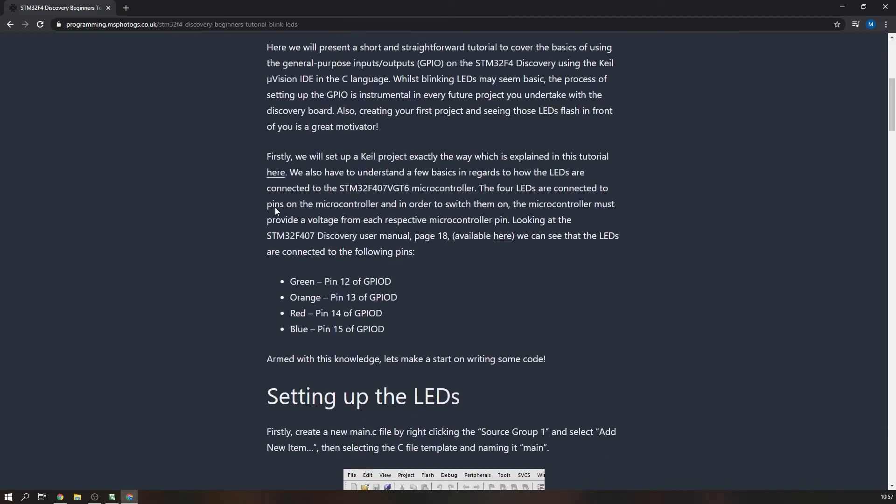
pyautogui.scroll(-10, 275, 211)
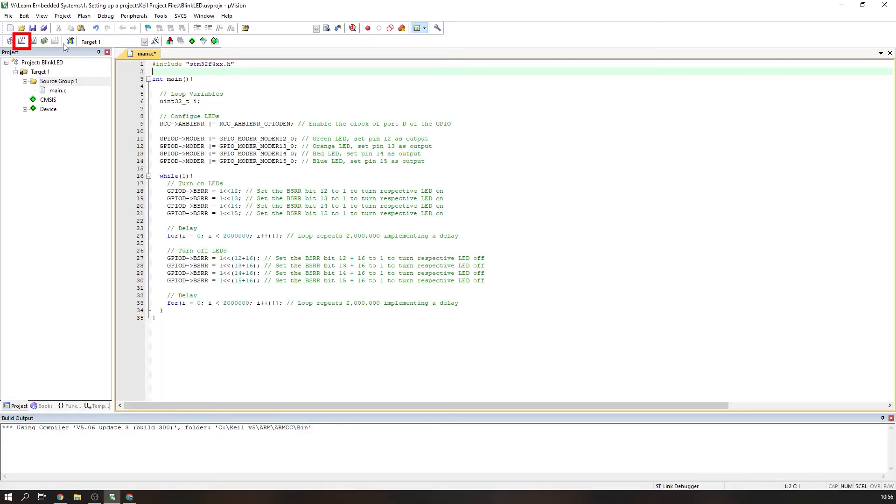
# Step: Build the target and download the program to the board's flash memory
pyautogui.click(23, 42)
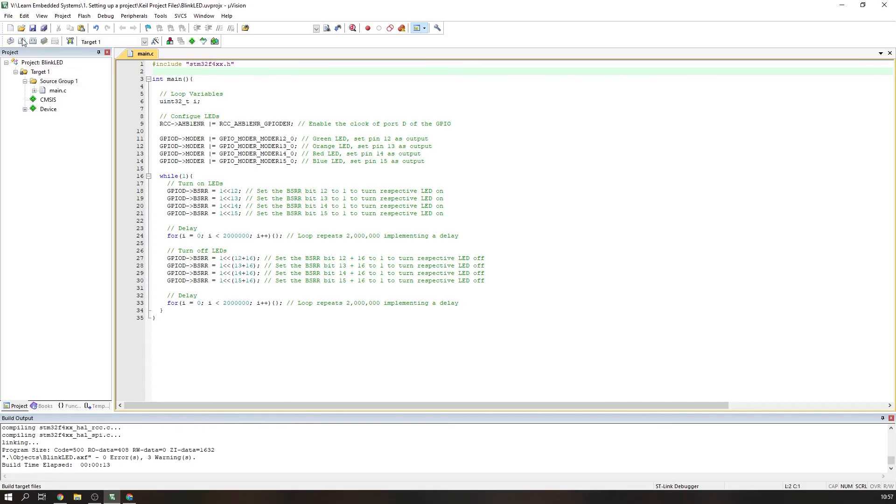
pyautogui.click(108, 458)
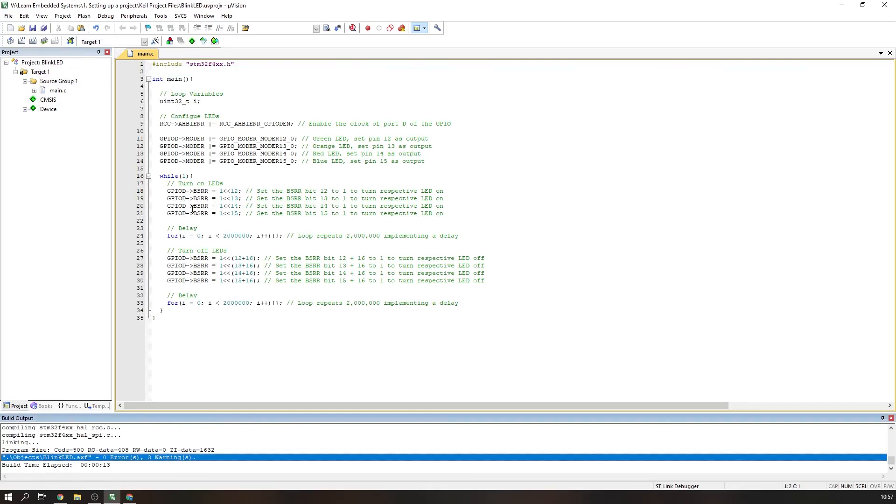
pyautogui.click(70, 42)
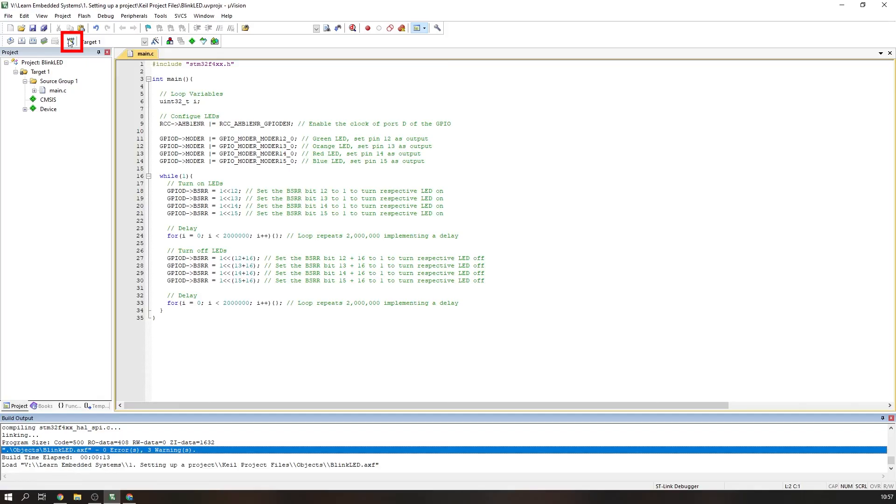